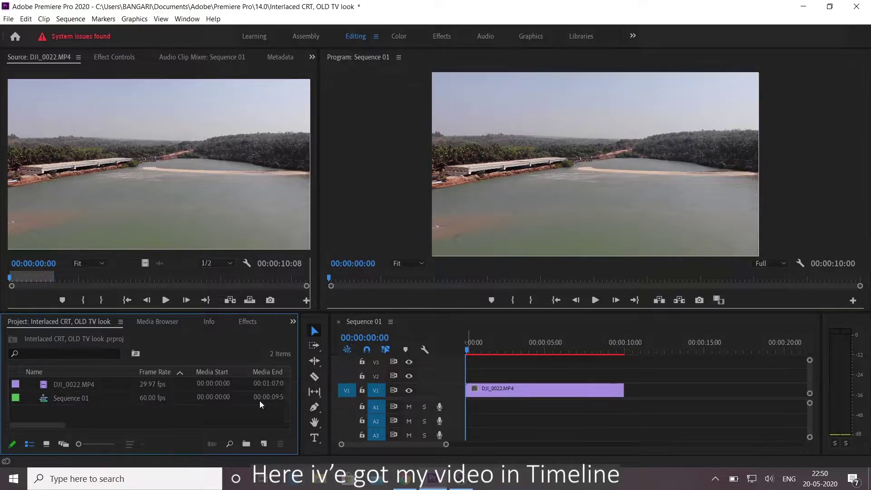
Step: Create a 1920x1080 Transparent Video, place it on V2 and extend it to 10:00
click(263, 444)
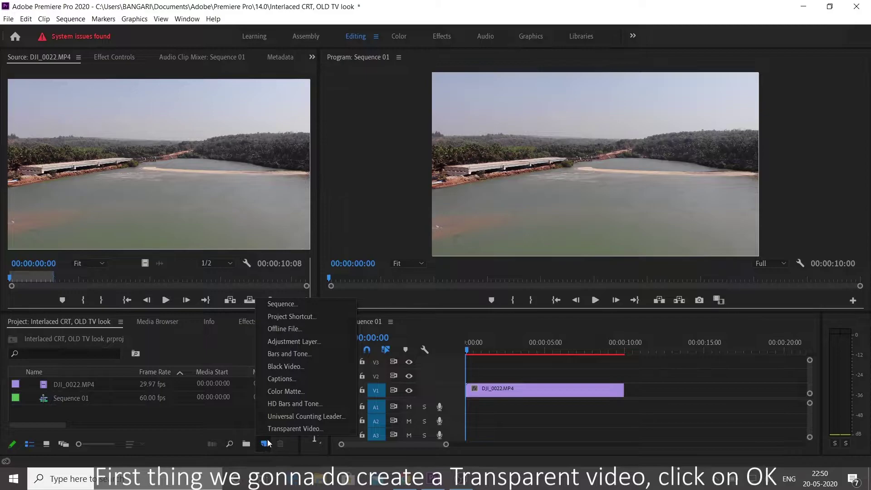
click(288, 430)
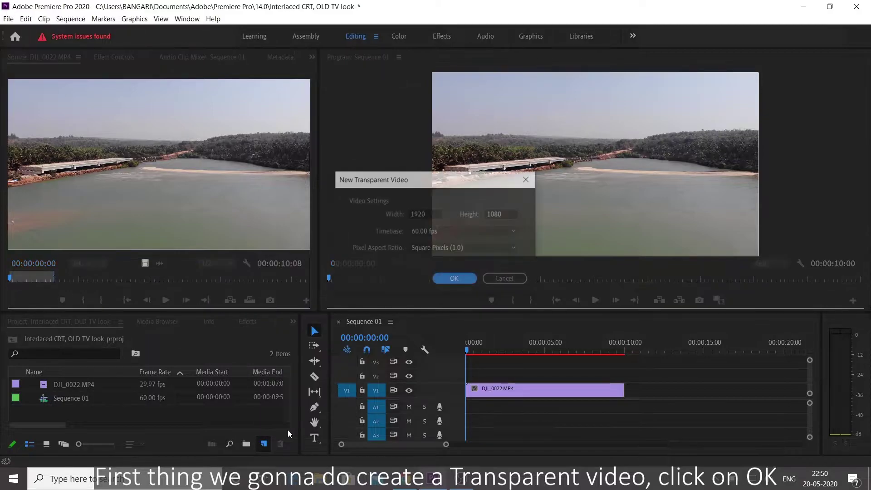
click(448, 276)
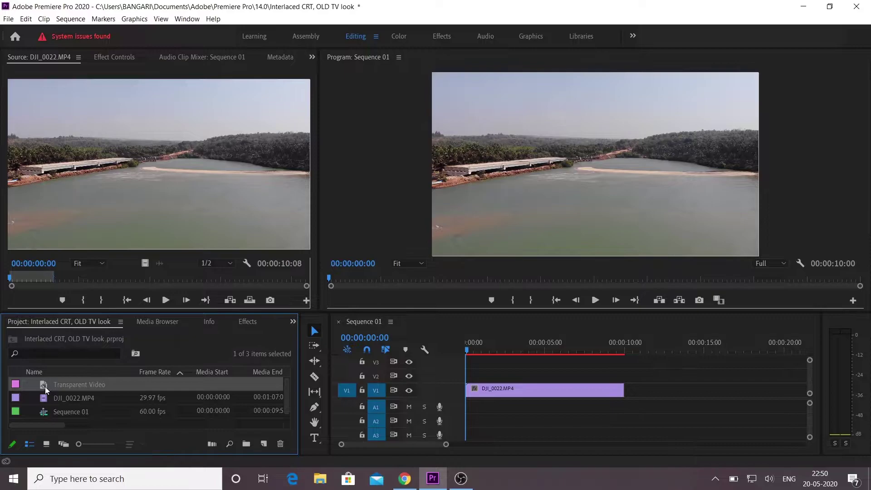
drag(45, 387, 454, 374)
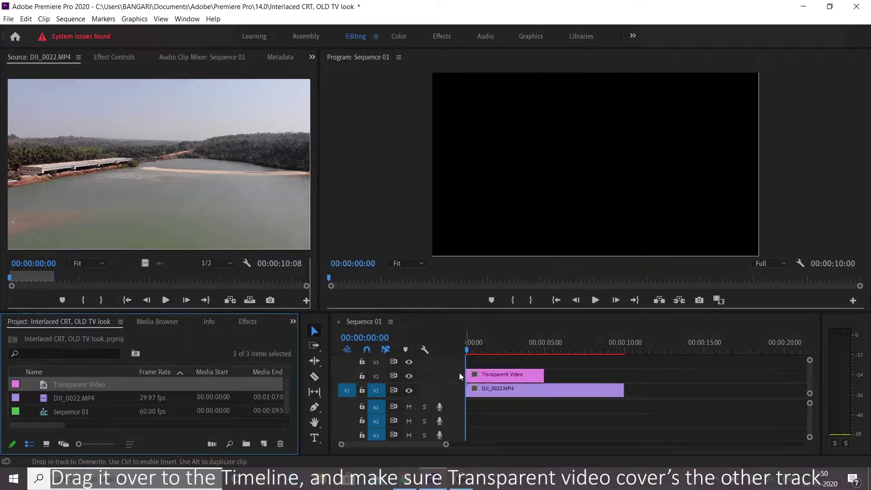
drag(567, 377, 621, 377)
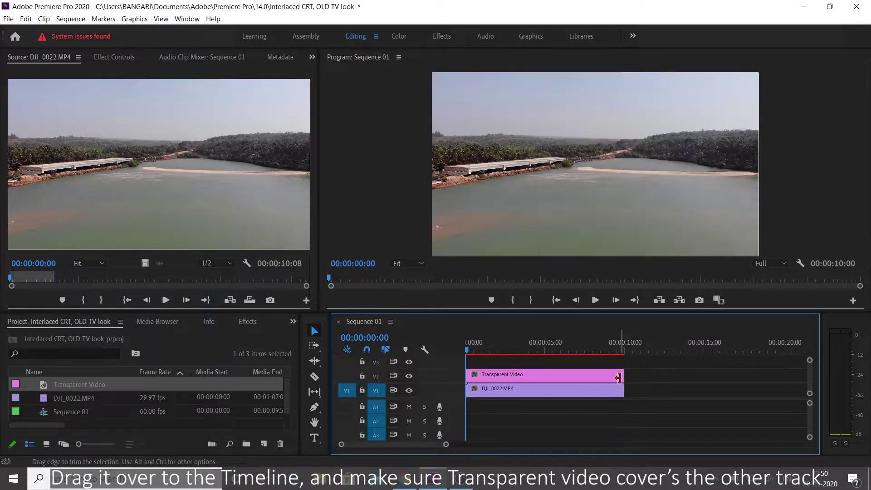
Step: Search the effects for 'gri' and apply Grid to the Transparent Video clip
click(245, 322)
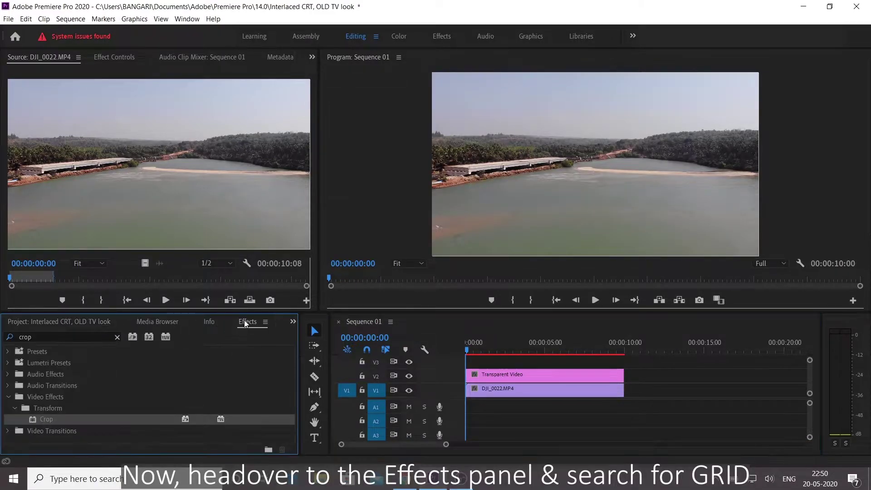
click(117, 337)
click(80, 336)
text(grid)
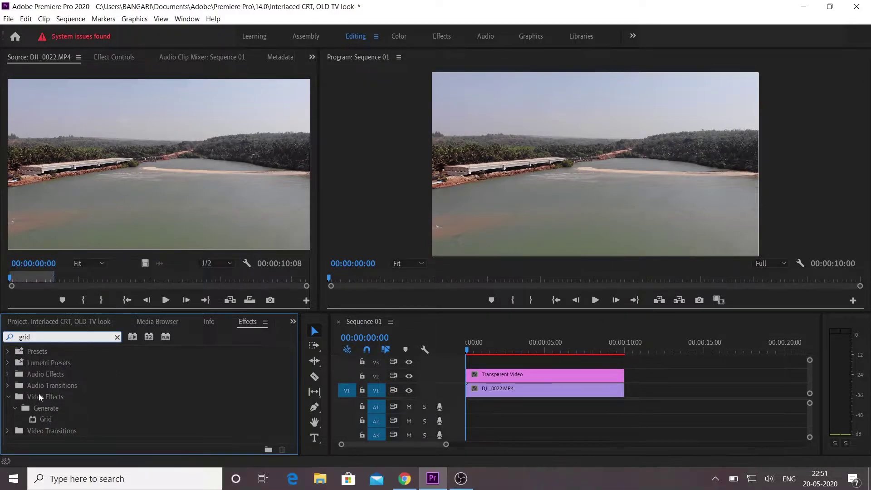
drag(33, 419, 495, 375)
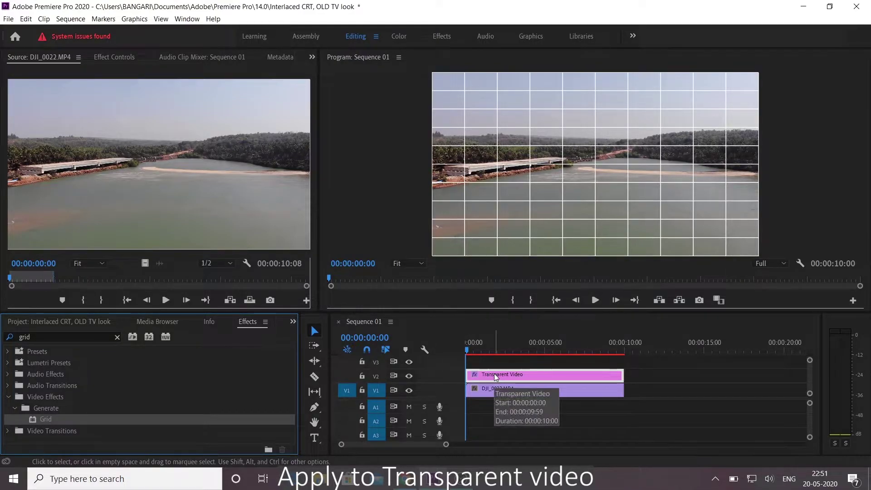
Step: Show the Grid effect's settings in Effect Controls and select it to reveal its handles
click(126, 58)
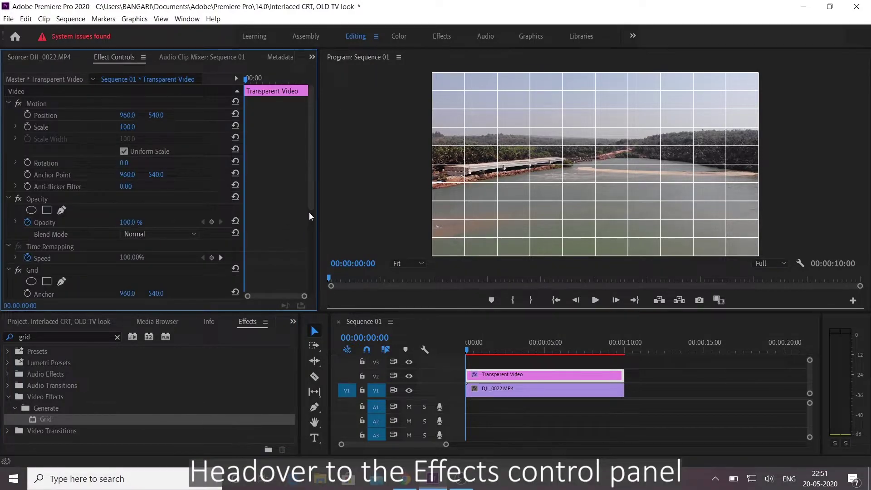
drag(311, 194, 315, 288)
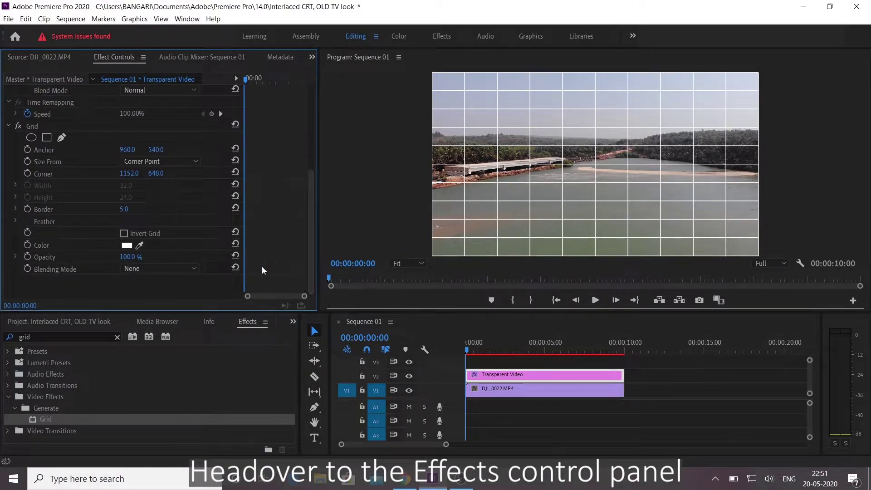
click(35, 127)
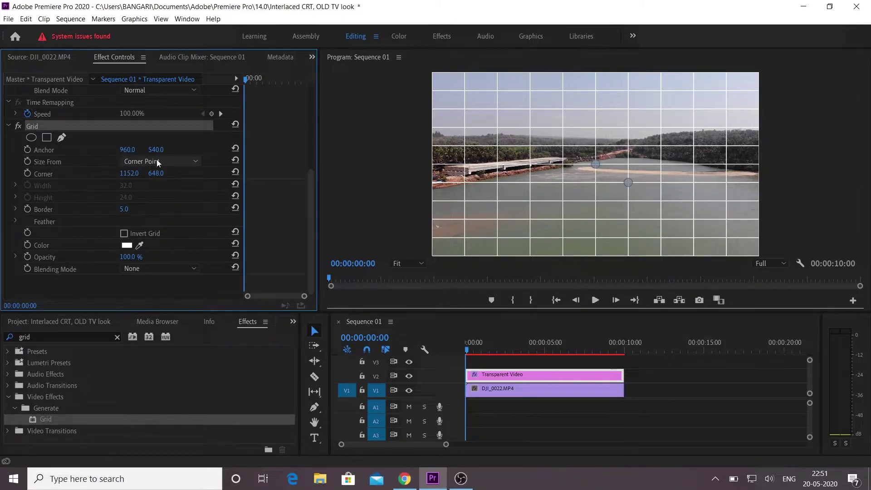
Step: Size the grid by Width & Height Sliders and set the anchor X to 0
click(192, 160)
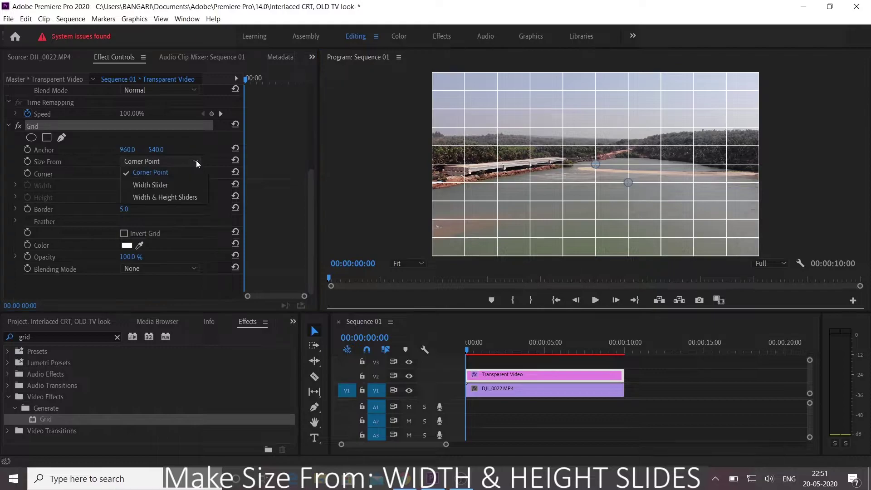
click(178, 199)
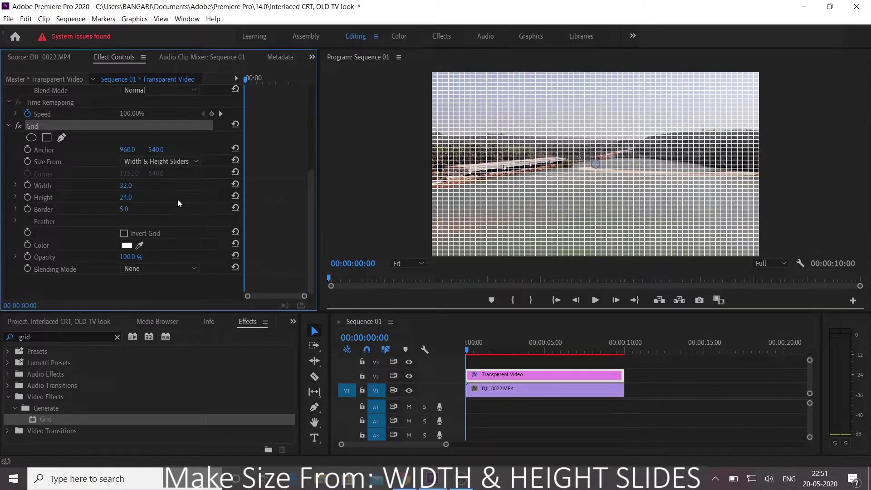
click(127, 151)
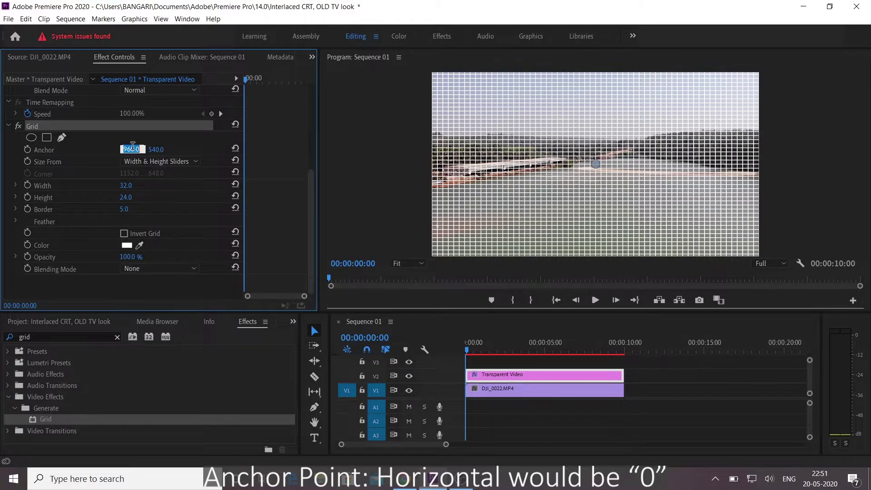
text(0)
key(Return)
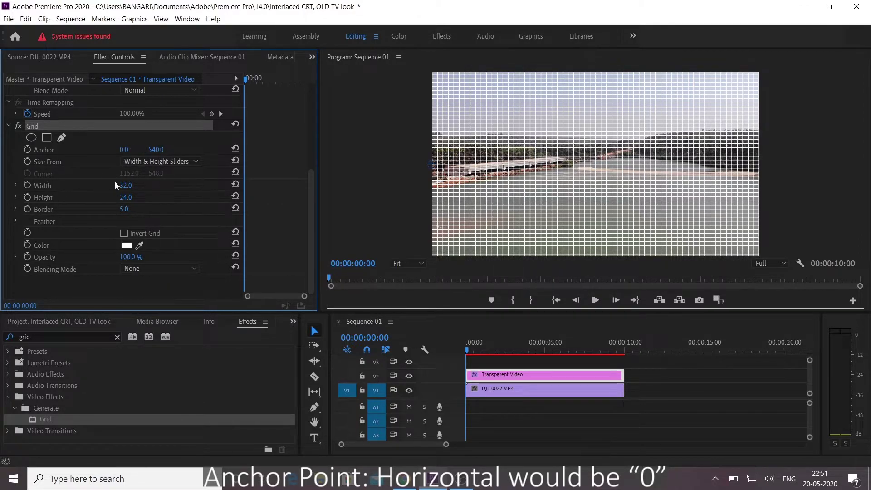
Step: Raise the grid width to 4000 and reduce the height to about 10
drag(124, 189, 262, 189)
drag(131, 188, 263, 185)
drag(126, 188, 182, 188)
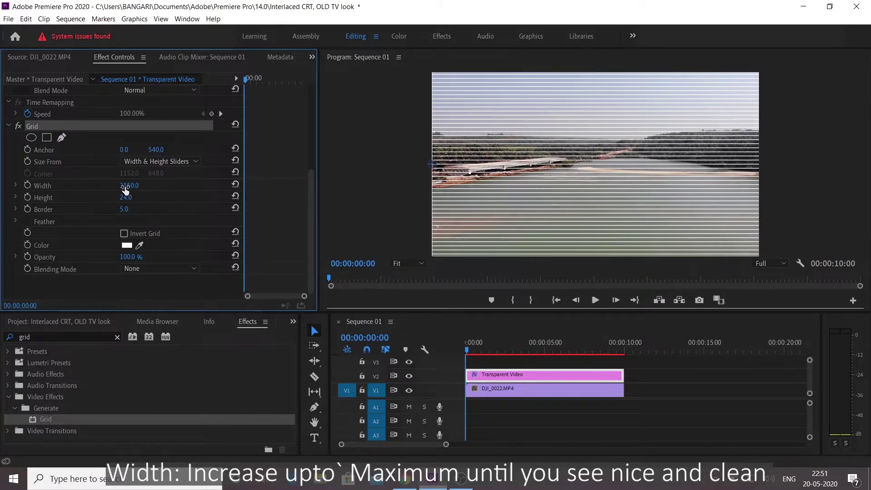
drag(125, 190, 139, 188)
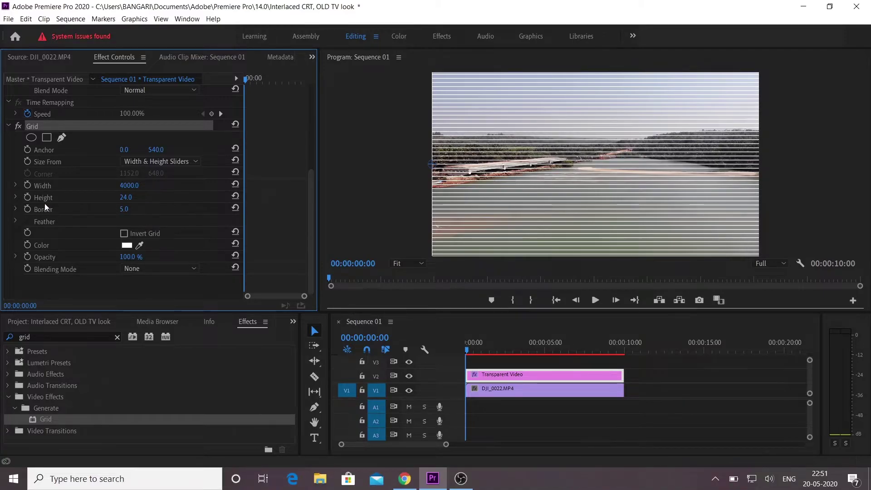
drag(125, 197, 116, 197)
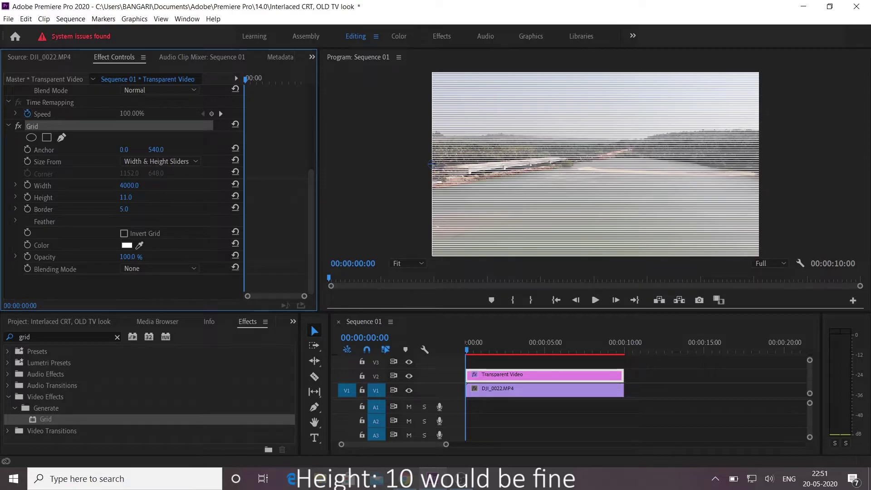
drag(125, 197, 127, 198)
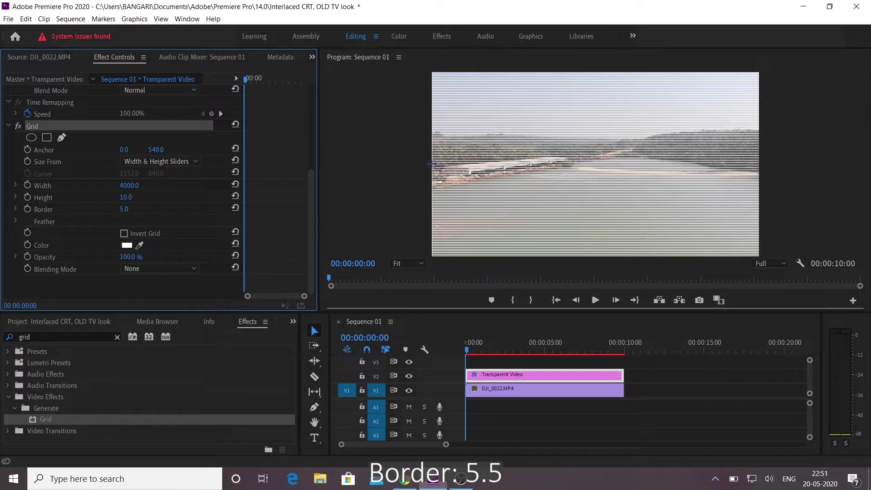
Step: Set the grid Border to 5.5
drag(124, 209, 132, 208)
key(ctrl+z)
key(ctrl+z)
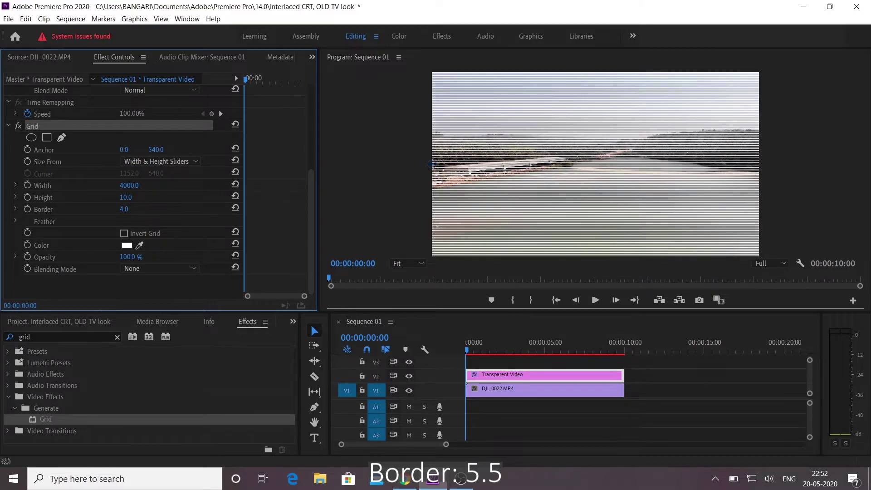
key(ctrl+shift+z)
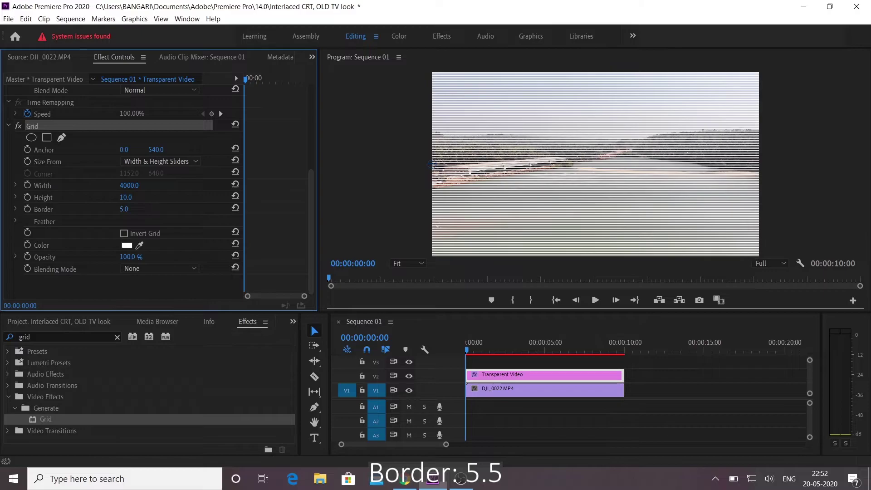
click(125, 210)
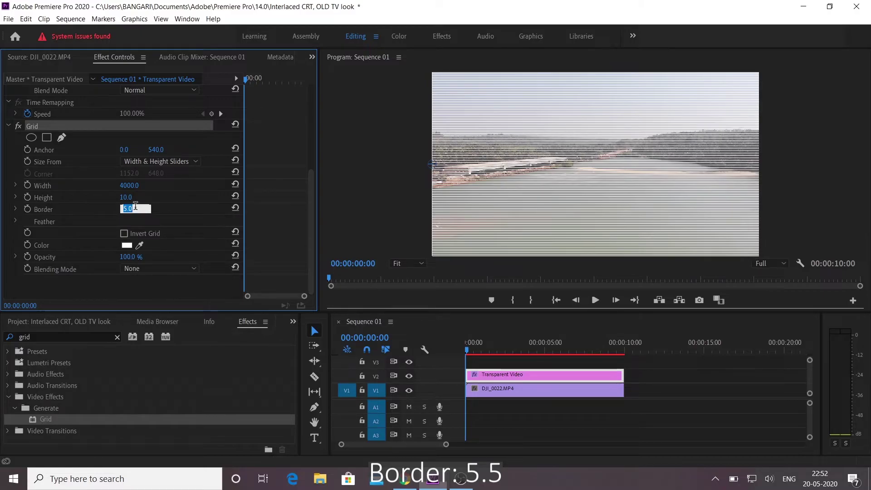
text(5.5)
key(Return)
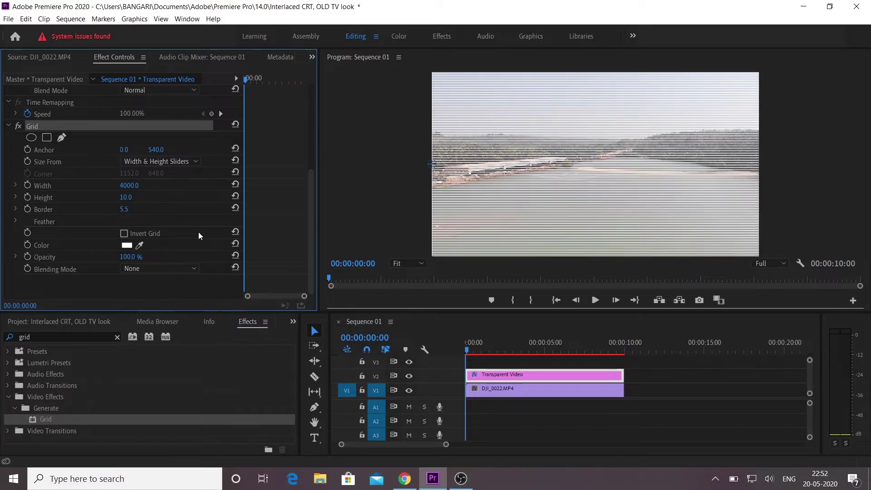
Step: Make the grid lines black and lower Grid Opacity to 50%
click(127, 246)
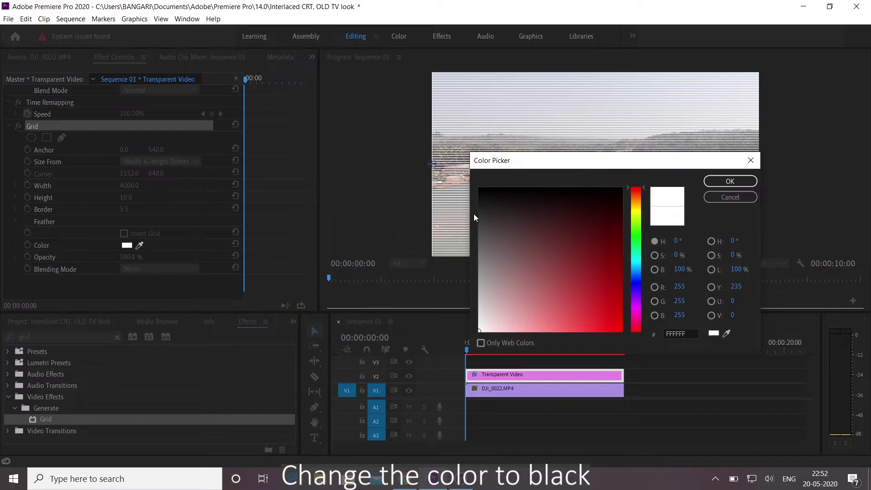
drag(484, 197, 473, 181)
click(730, 181)
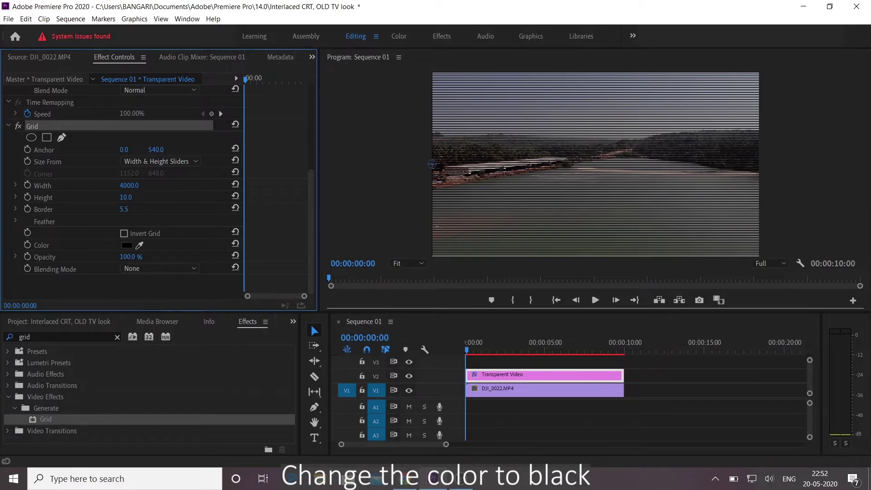
drag(130, 257, 116, 257)
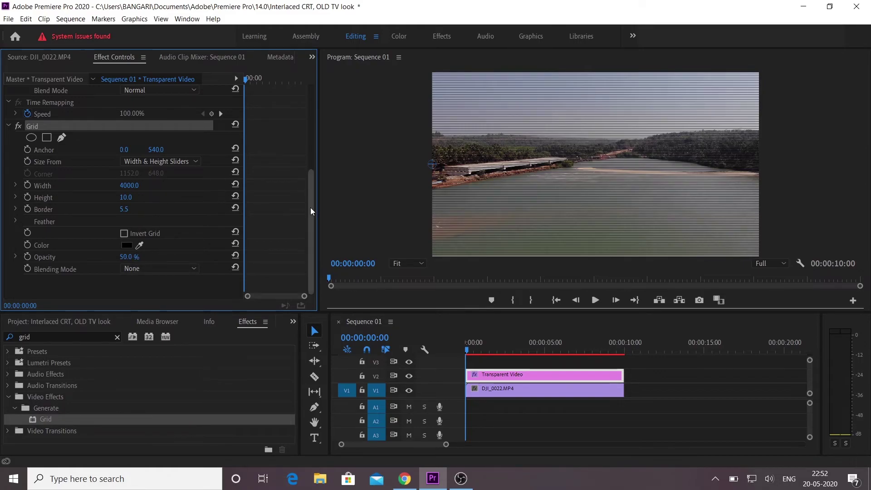
click(409, 376)
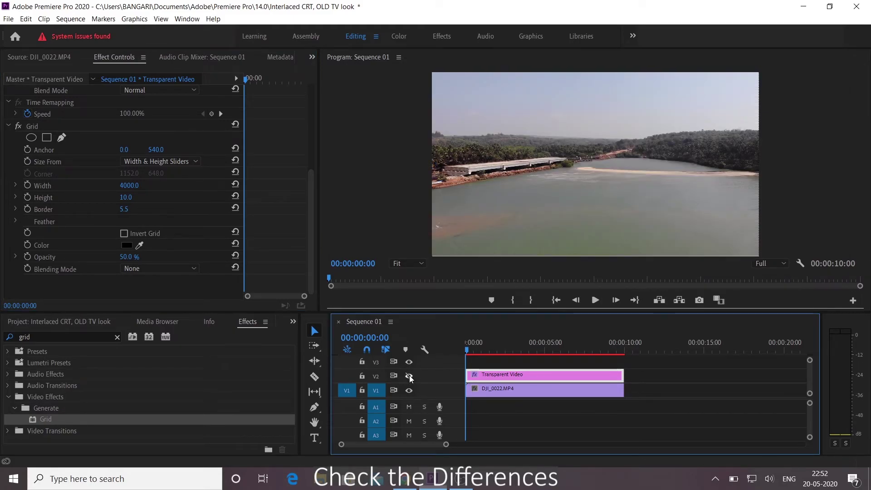
click(409, 375)
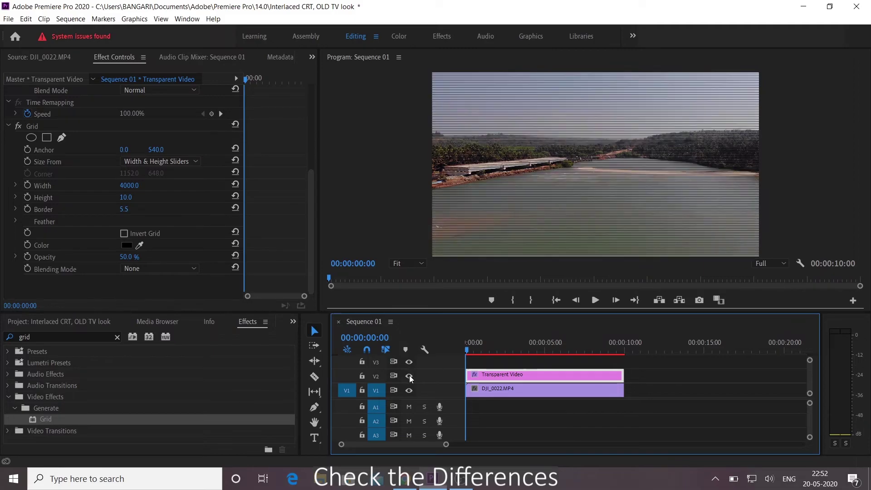